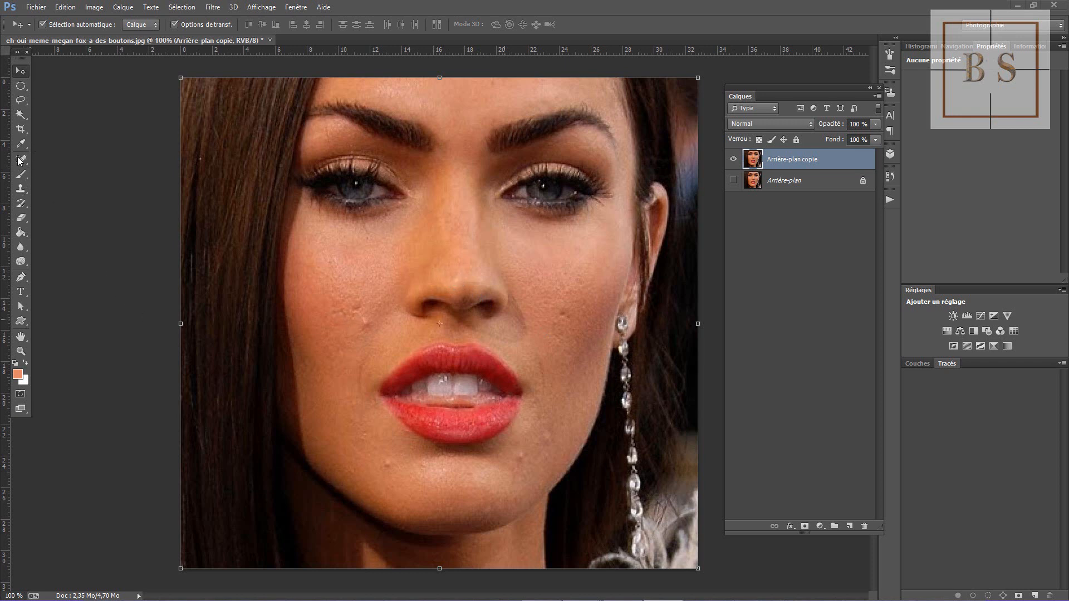
# Remove the blemishes on the cheek at the left of the image with the Spot Healing Brush set to content-aware
pyautogui.moveTo(22, 160); pyautogui.dragTo(69, 160)
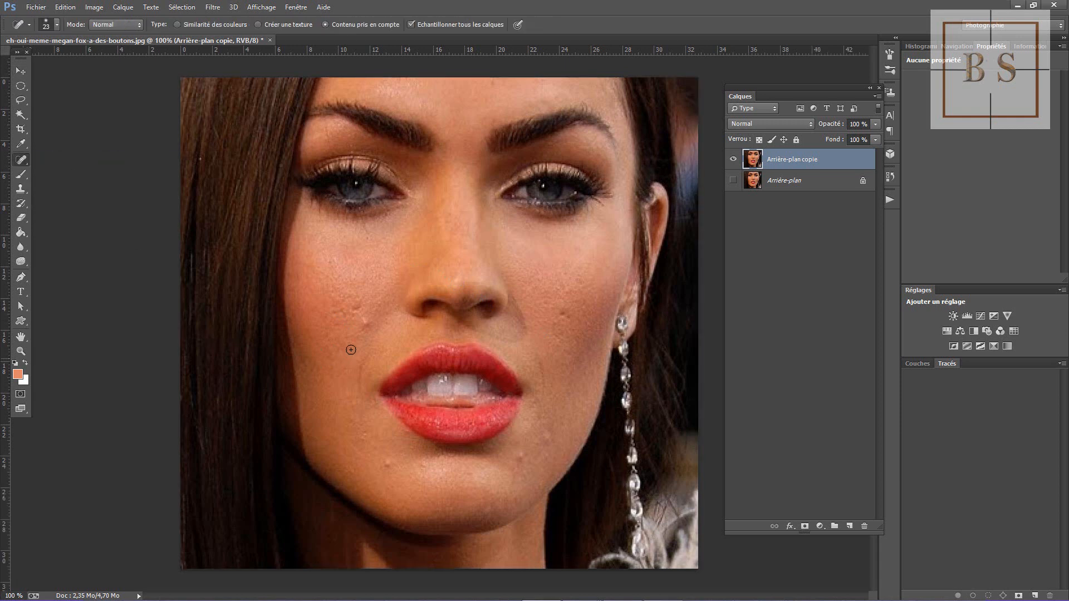
pyautogui.click(364, 316)
pyautogui.moveTo(356, 310); pyautogui.dragTo(356, 309)
pyautogui.click(345, 312)
# Heal the blemishes on the chin and beside the corners of the mouth
pyautogui.click(386, 464)
pyautogui.click(366, 440)
pyautogui.click(428, 469)
pyautogui.click(519, 461)
pyautogui.click(522, 458)
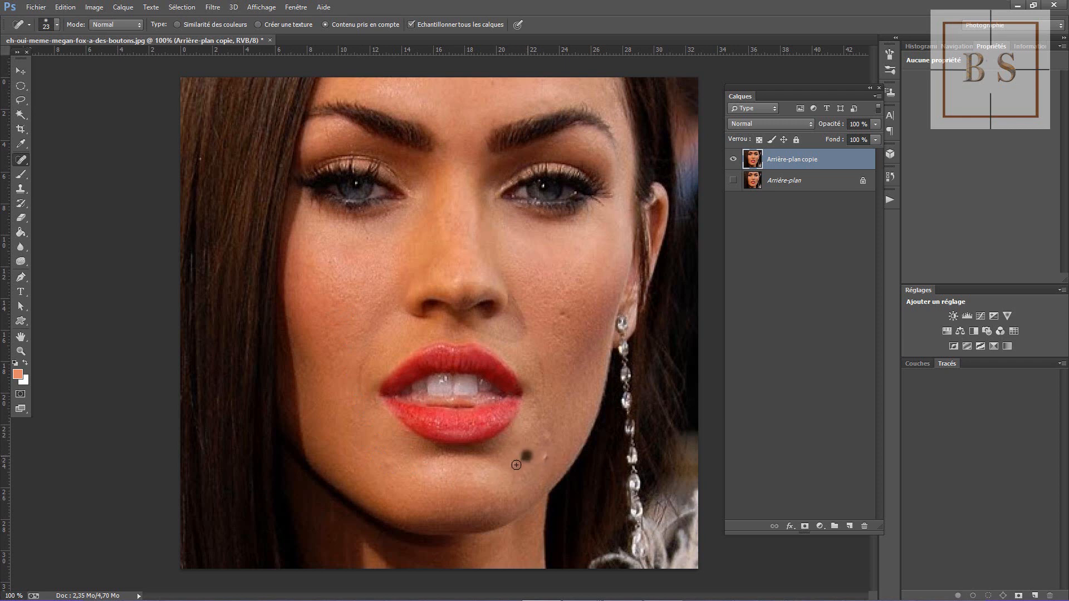
pyautogui.click(546, 454)
pyautogui.click(547, 440)
# Heal the remaining spots on the cheek at the right of the image, the forehead and the chin
pyautogui.click(558, 322)
pyautogui.click(559, 323)
pyautogui.click(574, 276)
pyautogui.click(561, 287)
pyautogui.click(488, 94)
pyautogui.click(390, 464)
# Show the Arrière-plan layer and toggle the visibility of Arrière-plan copie to compare the skin before and after healing
pyautogui.click(733, 179)
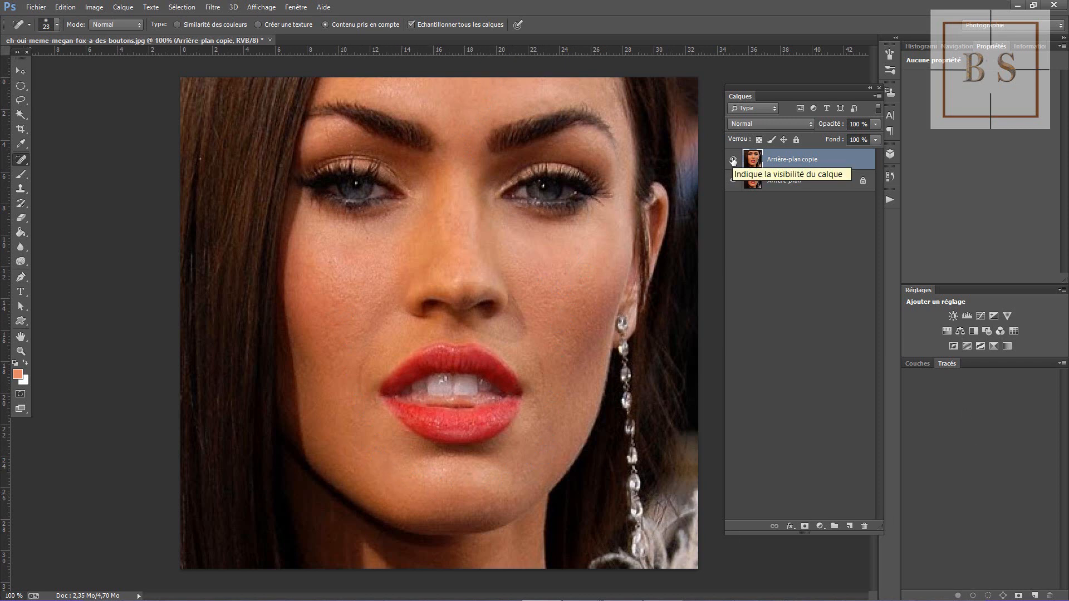
pyautogui.click(733, 160)
pyautogui.click(732, 160)
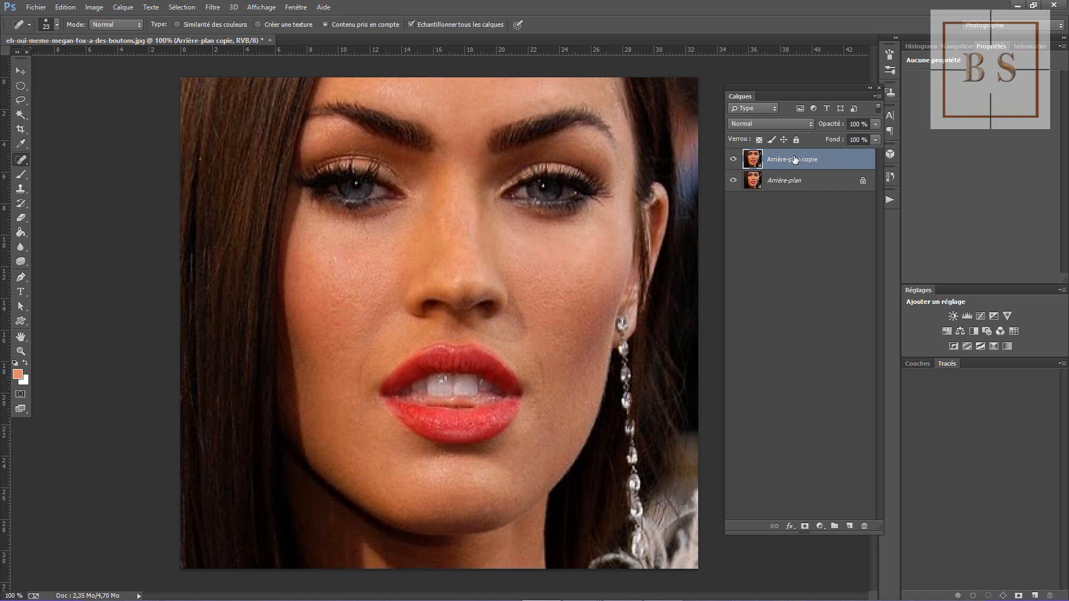
# Duplicate the Arrière-plan copie layer and set the duplicate's blending mode to Incrustation
pyautogui.moveTo(795, 160); pyautogui.dragTo(849, 526)
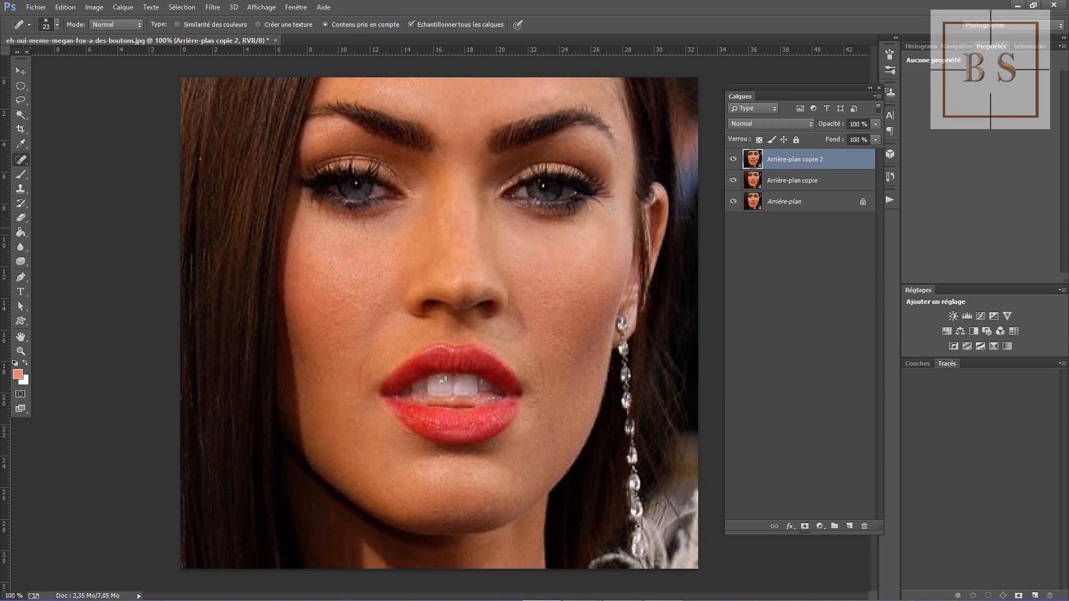
pyautogui.press('v')
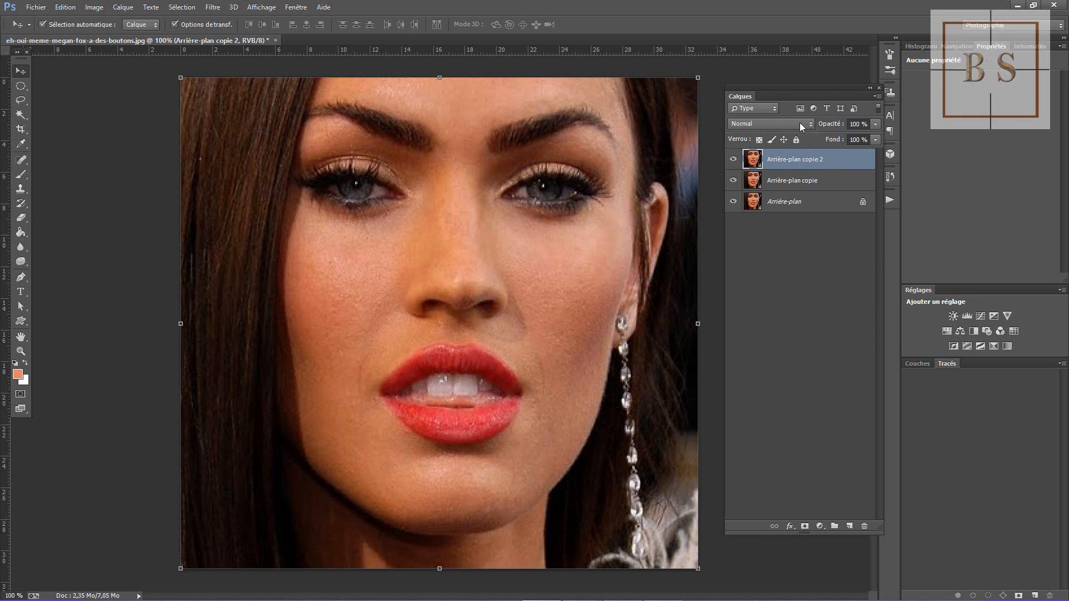
pyautogui.click(809, 124)
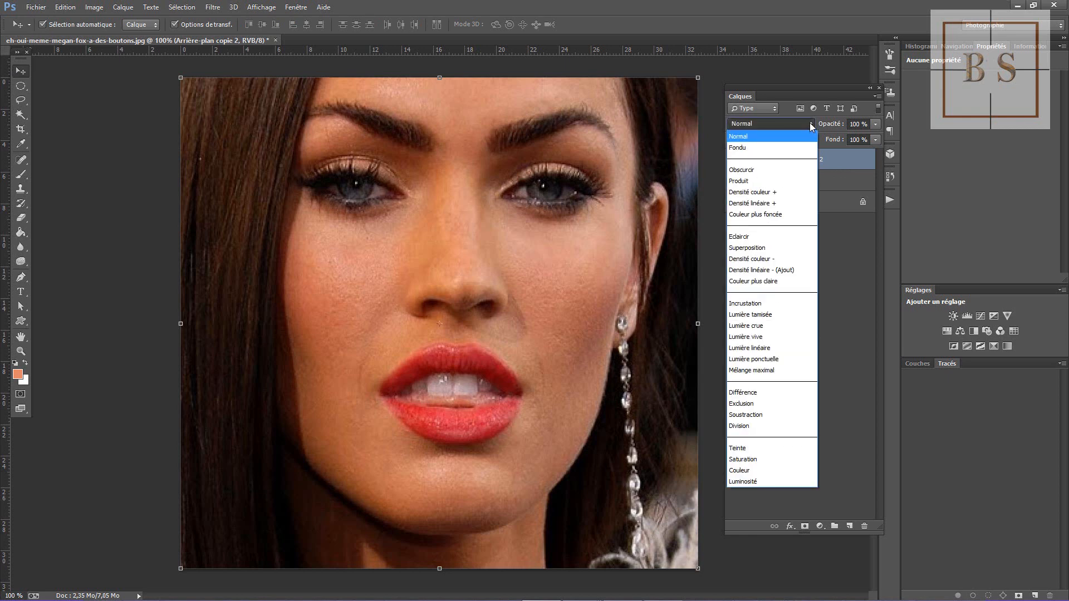
pyautogui.click(755, 304)
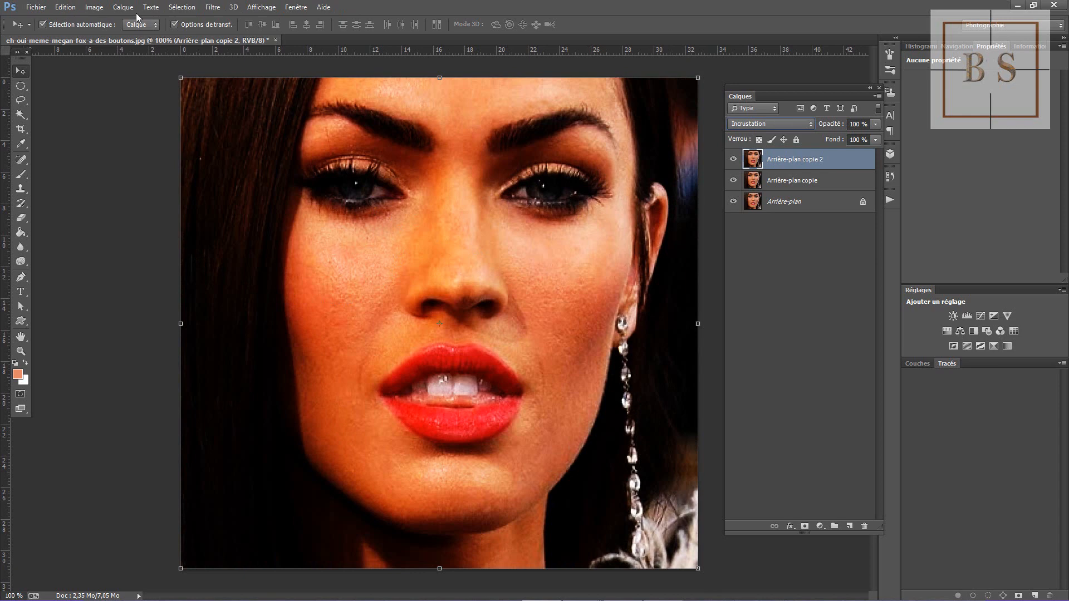
# Invert the colours of the Arrière-plan copie 2 layer with the Négatif adjustment
pyautogui.click(94, 8)
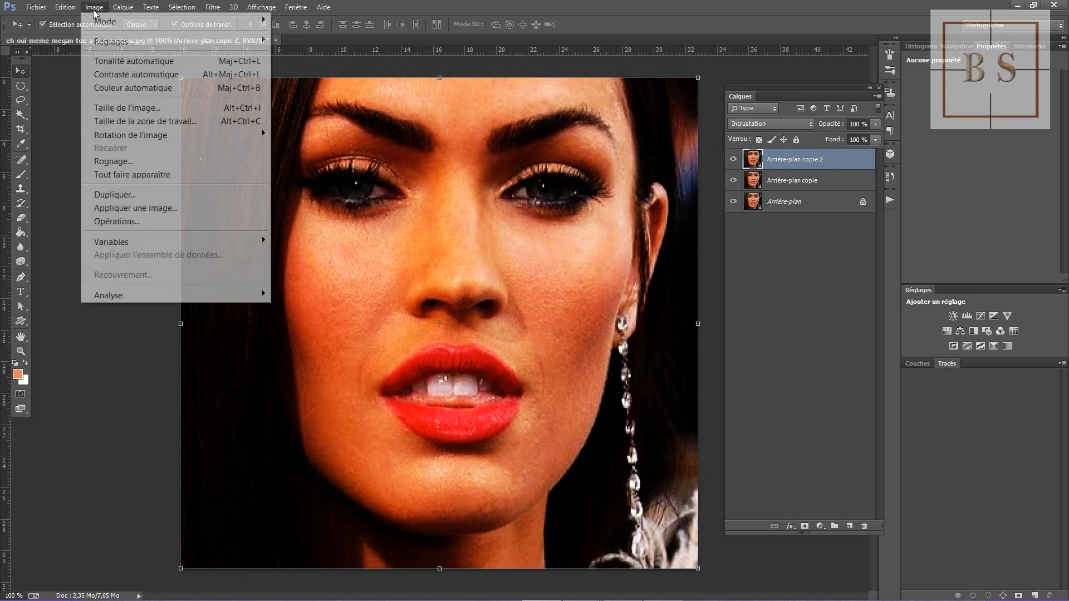
pyautogui.moveTo(106, 40)
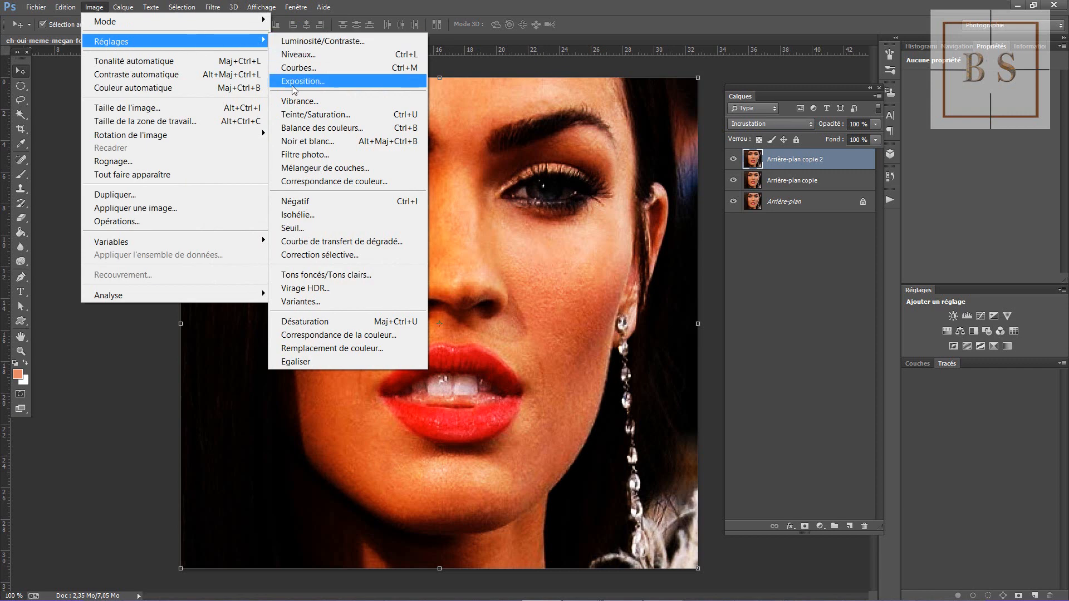
pyautogui.click(292, 203)
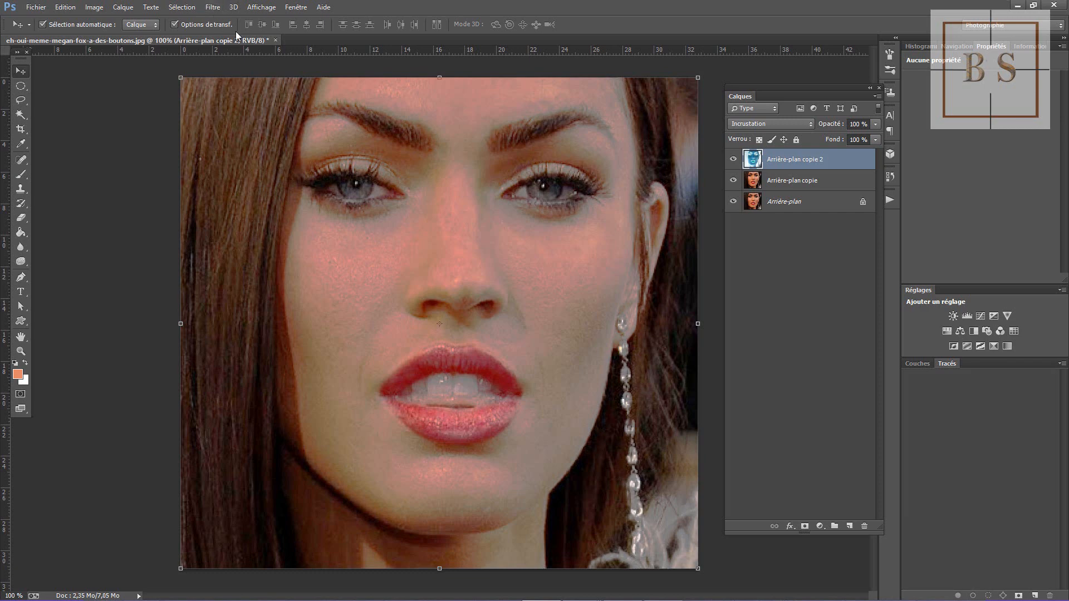
# Apply the Passe-haut filter with a small radius to the inverted layer, testing a larger radius in the preview first
pyautogui.click(214, 9)
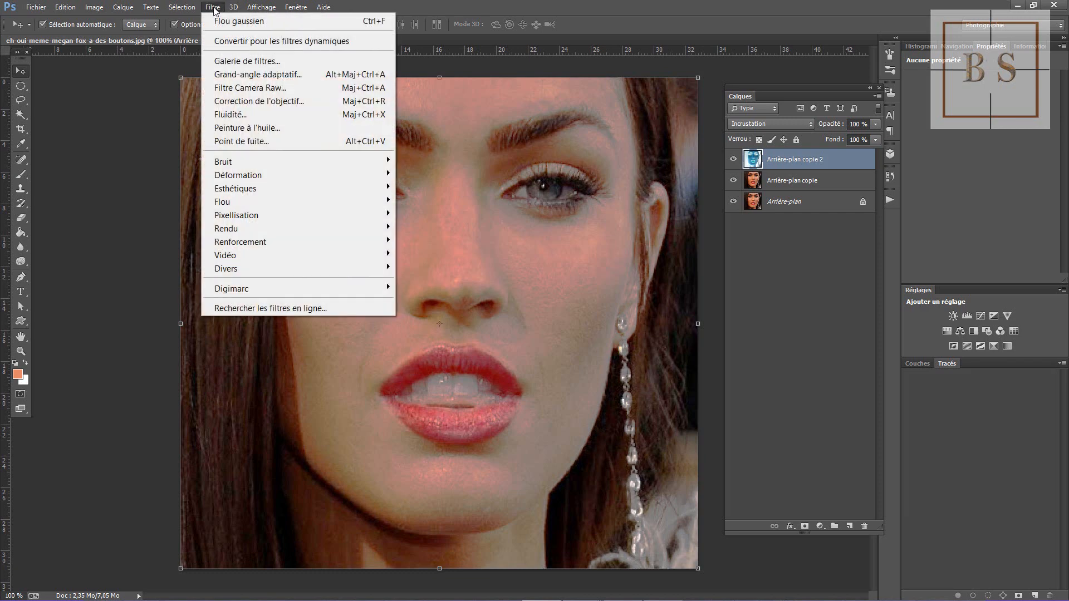
pyautogui.moveTo(228, 270)
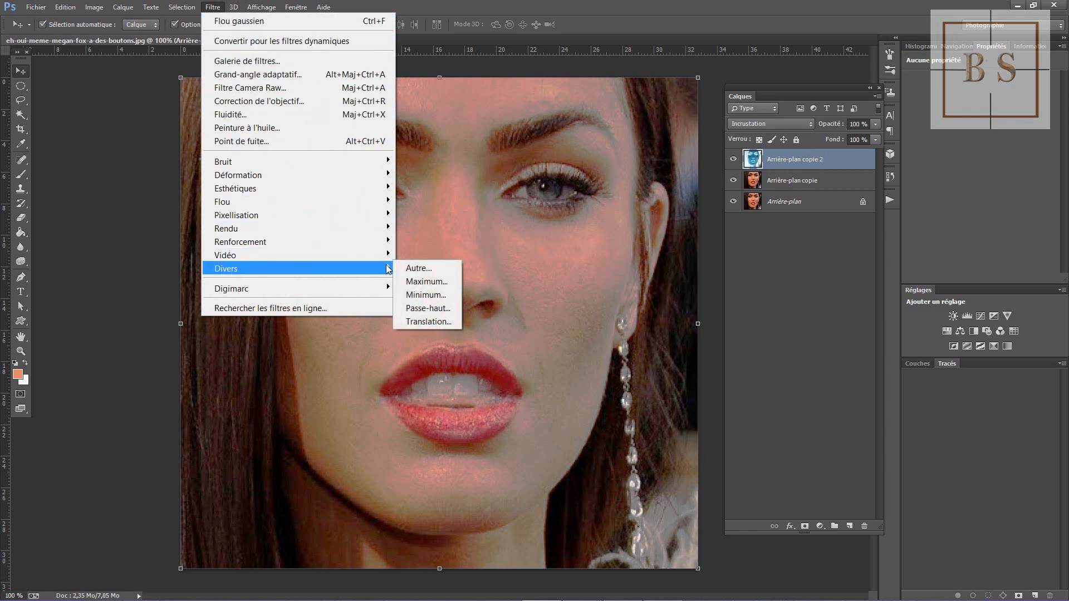
pyautogui.click(416, 308)
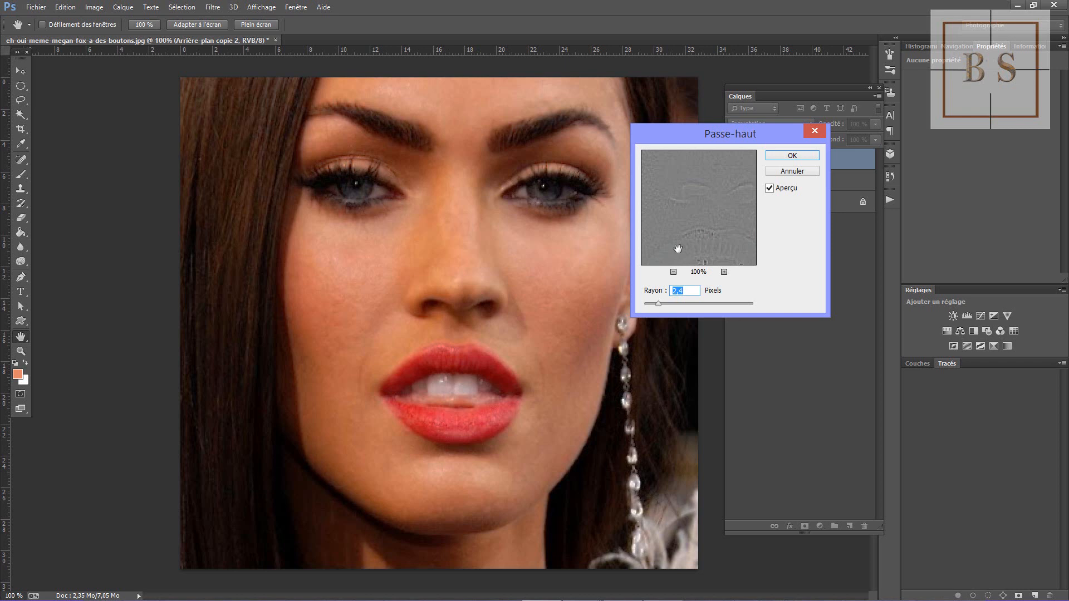
pyautogui.click(660, 303)
pyautogui.moveTo(662, 303)
pyautogui.mouseDown()
pyautogui.moveTo(712, 304)
pyautogui.moveTo(682, 305)
pyautogui.mouseUp()
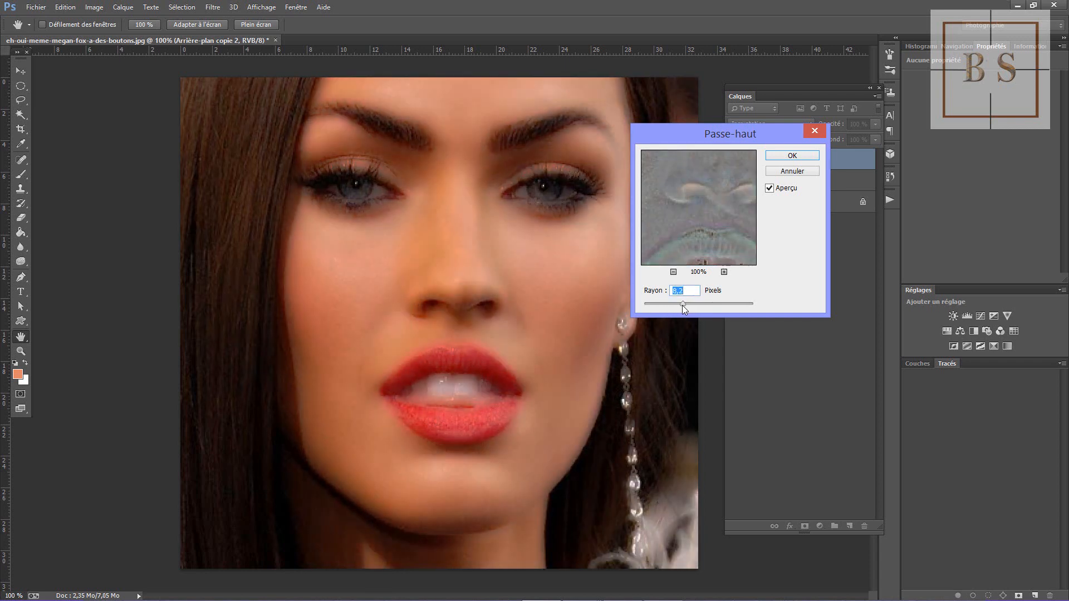
pyautogui.moveTo(660, 305); pyautogui.dragTo(660, 305)
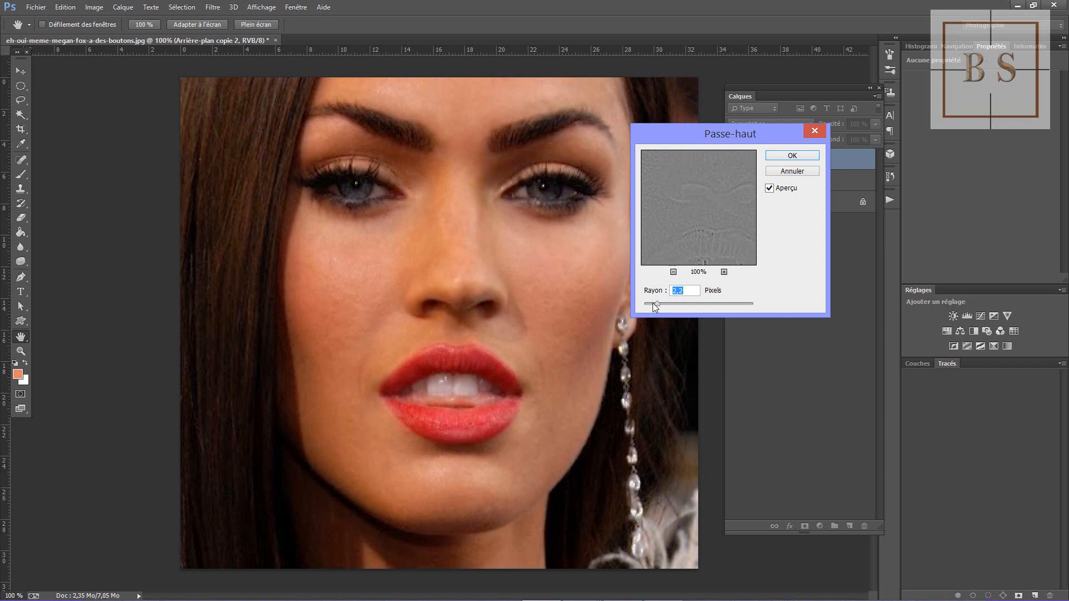
pyautogui.moveTo(648, 305); pyautogui.dragTo(646, 305)
pyautogui.click(797, 159)
pyautogui.press('v')
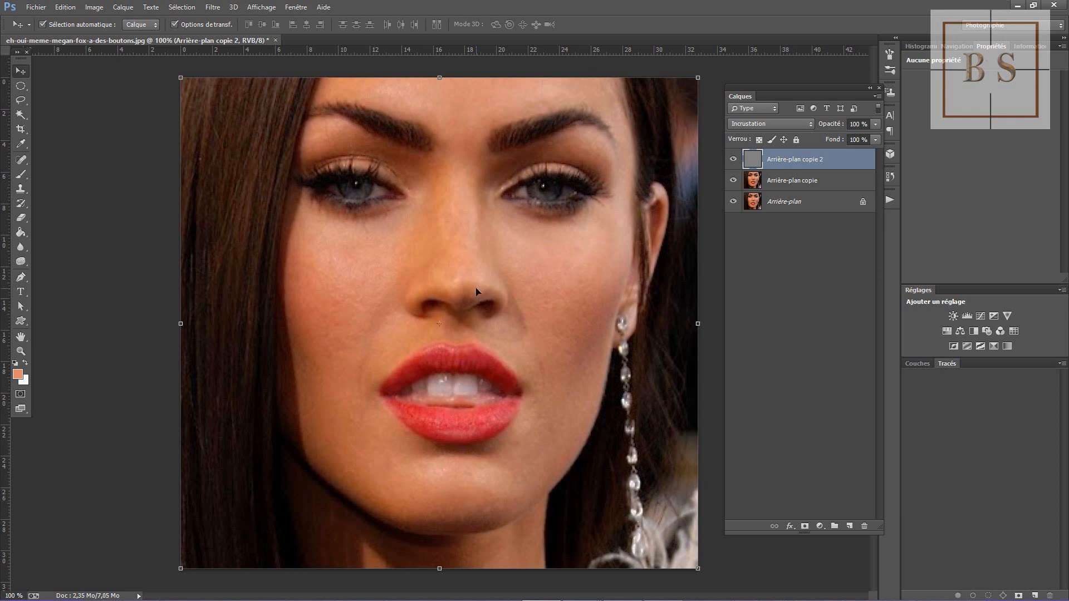
# Apply a Flou gaussien with a very small radius to the Arrière-plan copie 2 layer
pyautogui.click(212, 7)
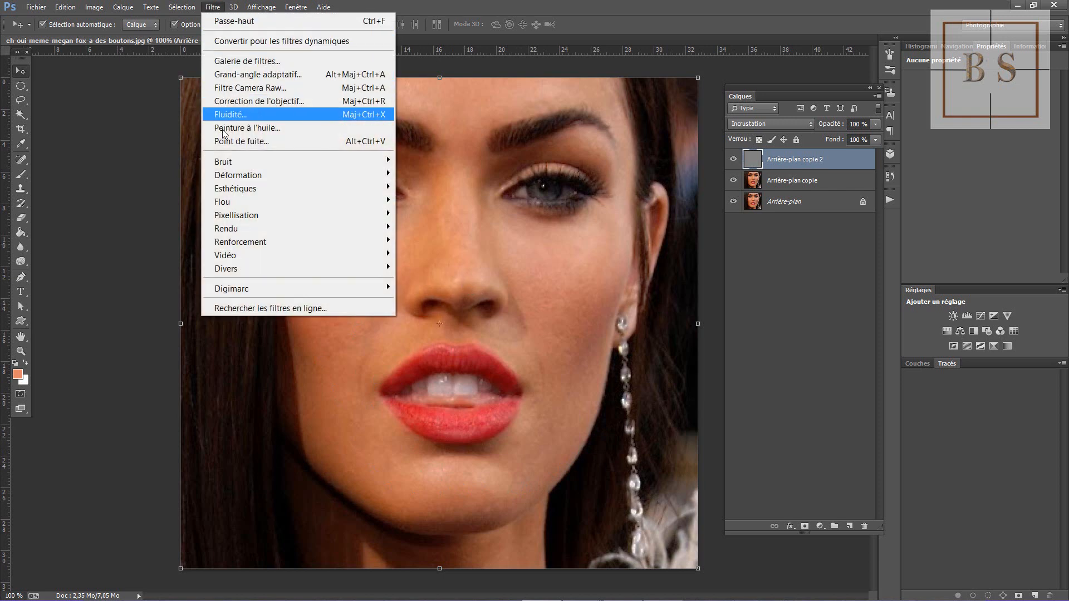
pyautogui.moveTo(223, 201)
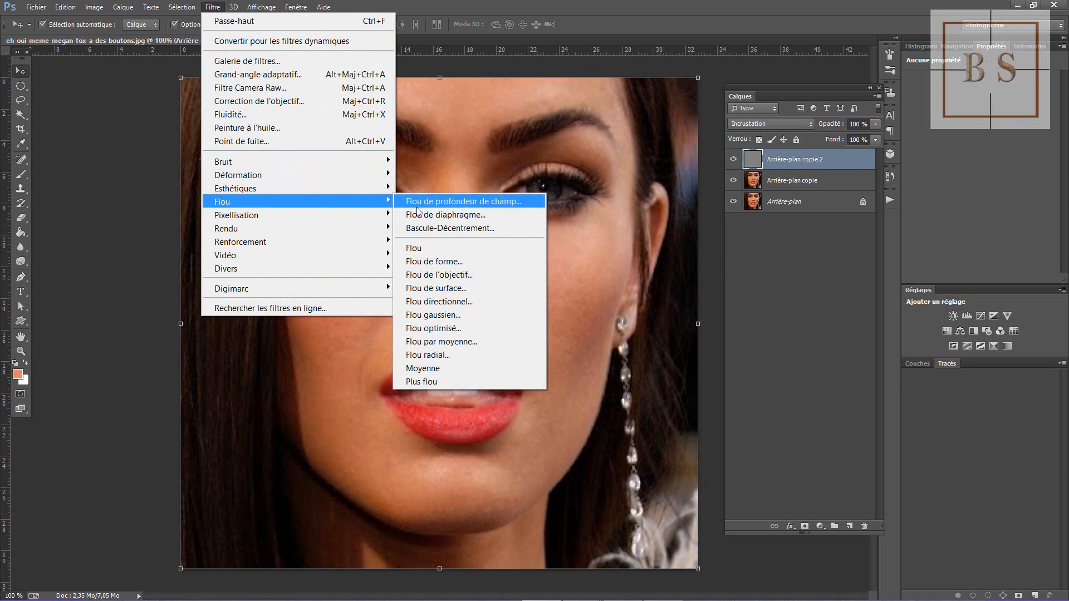
pyautogui.click(425, 315)
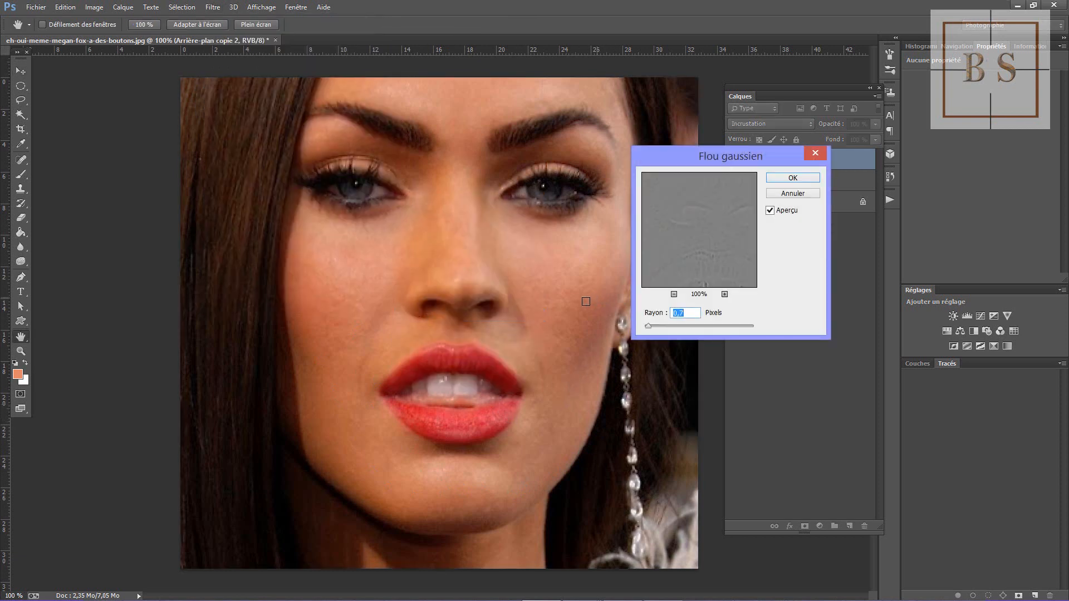
pyautogui.click(648, 326)
pyautogui.moveTo(650, 325); pyautogui.dragTo(647, 323)
pyautogui.click(796, 181)
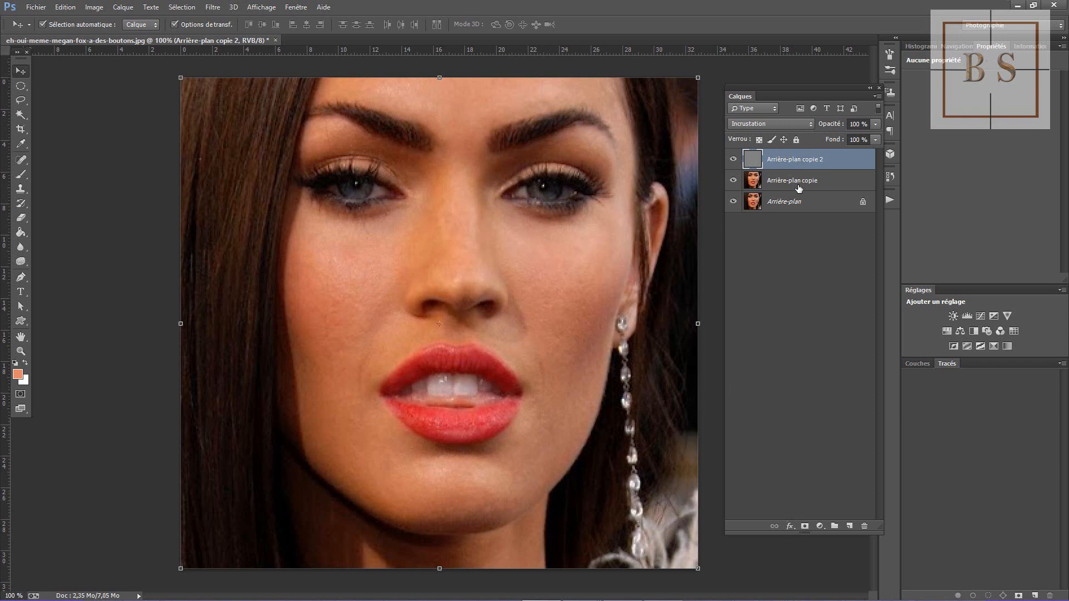
# Add a white layer mask to Arrière-plan copie 2 and make the mask active instead of the layer's image
pyautogui.click(804, 527)
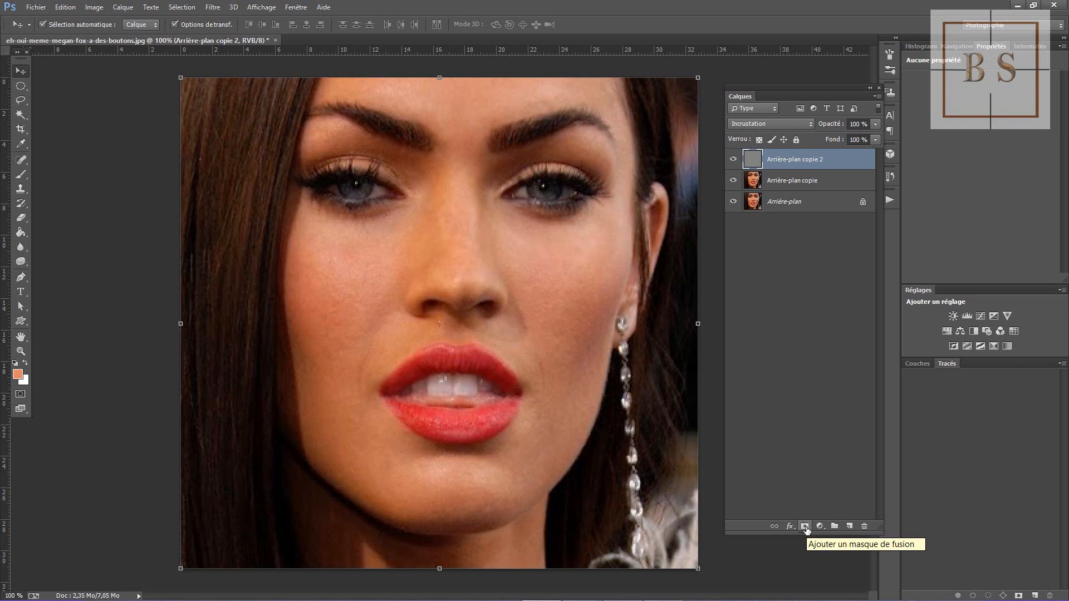
pyautogui.click(805, 528)
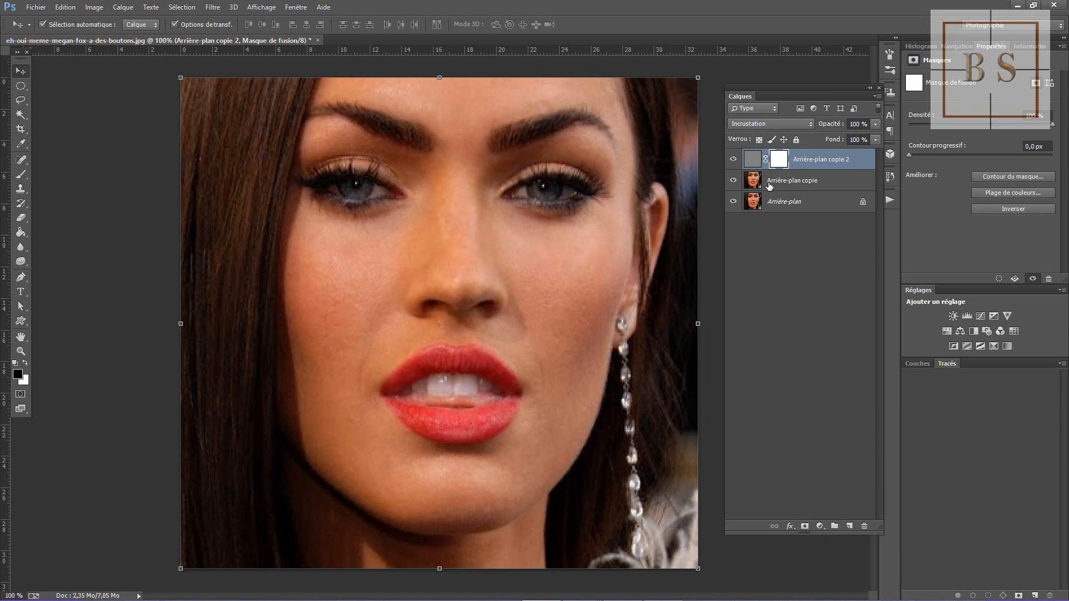
pyautogui.click(750, 160)
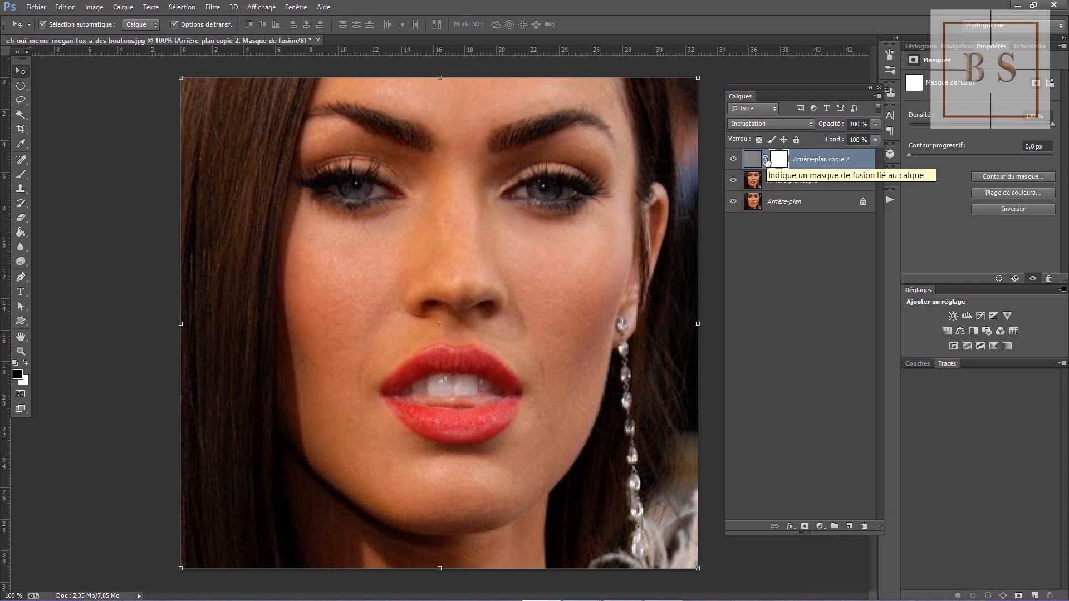
pyautogui.click(778, 162)
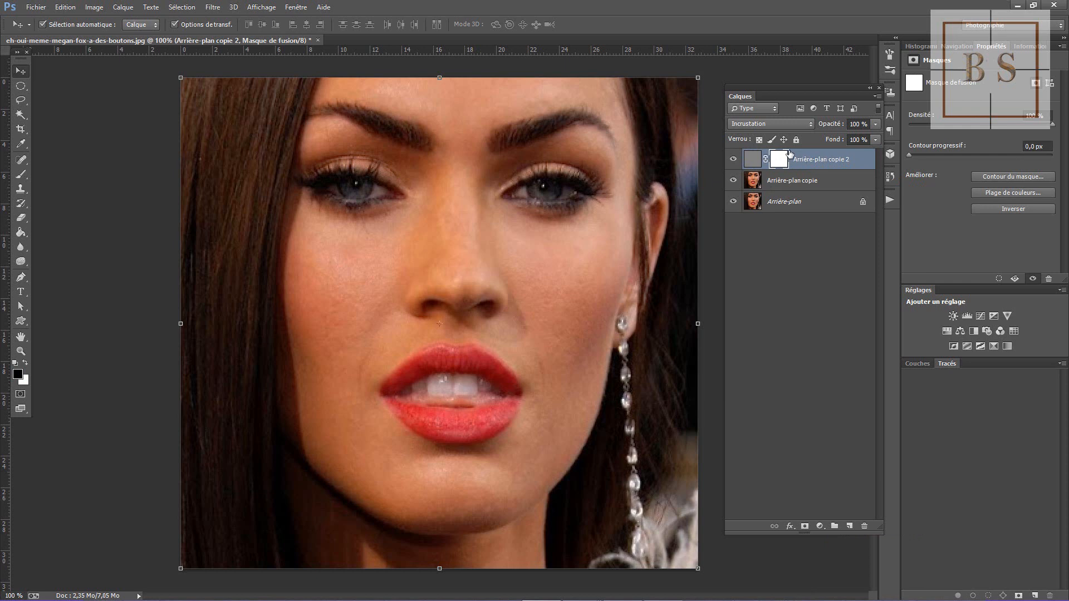
pyautogui.click(752, 160)
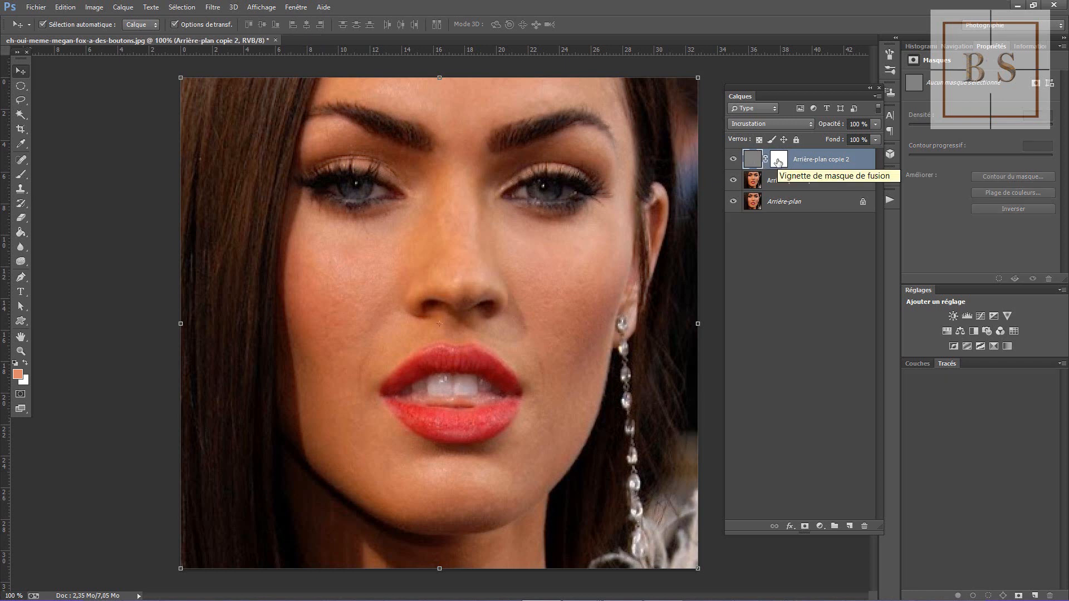
pyautogui.click(778, 159)
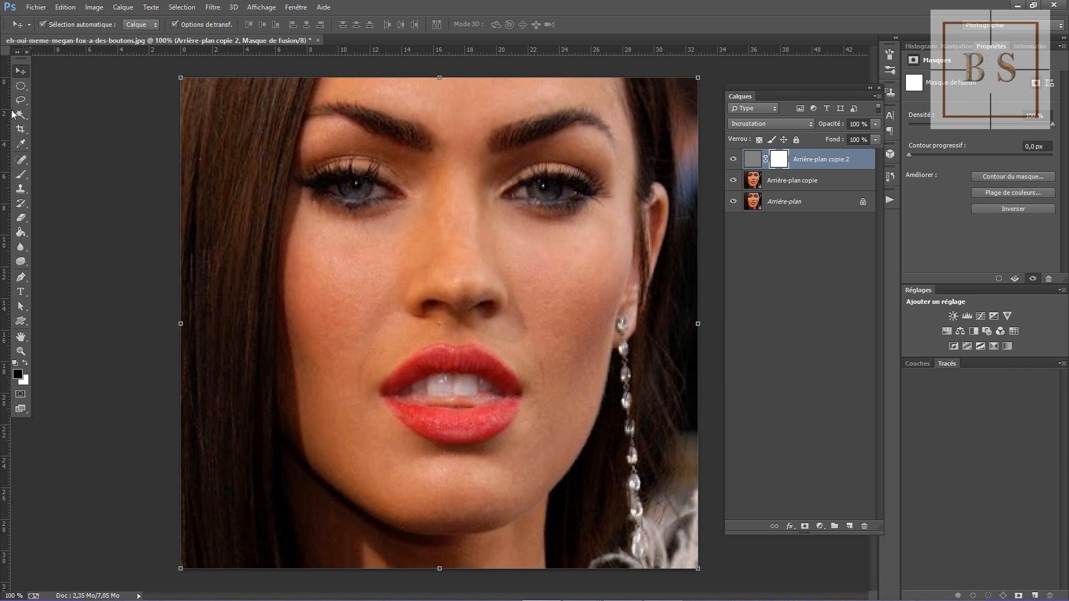
# Set up a soft Brush with black foreground colour, 0% hardness and a 55 px size for painting on the mask
pyautogui.click(20, 175)
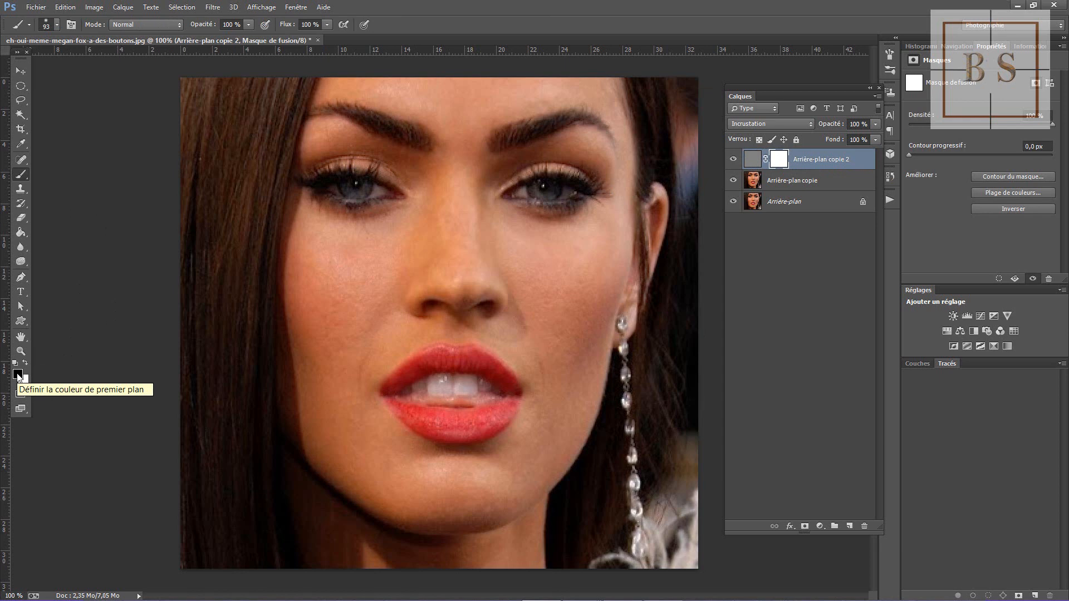
pyautogui.press('x')
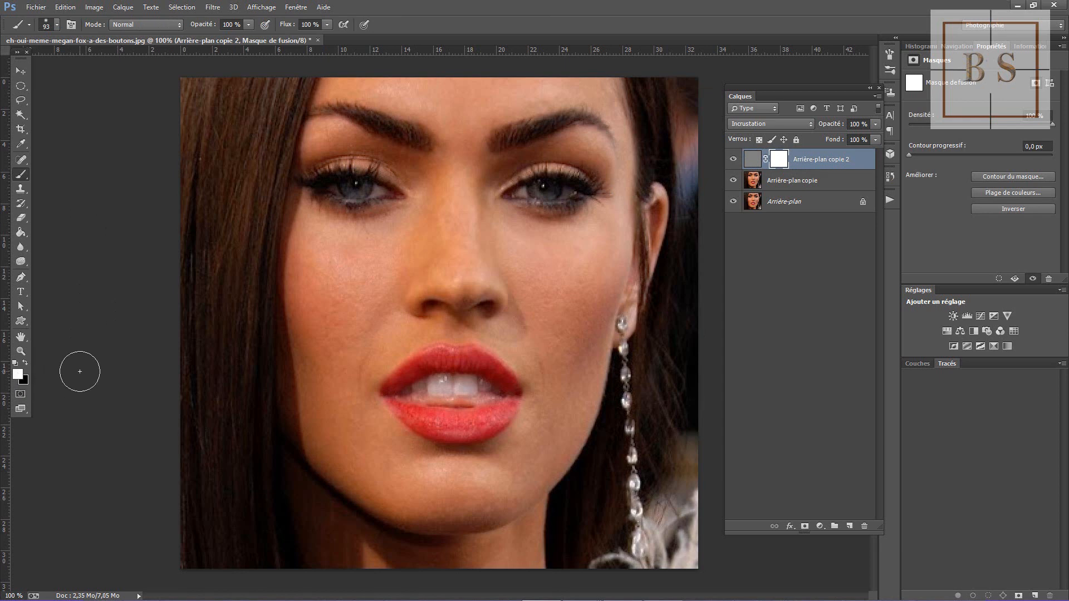
pyautogui.press('x')
pyautogui.rightClick(390, 255)
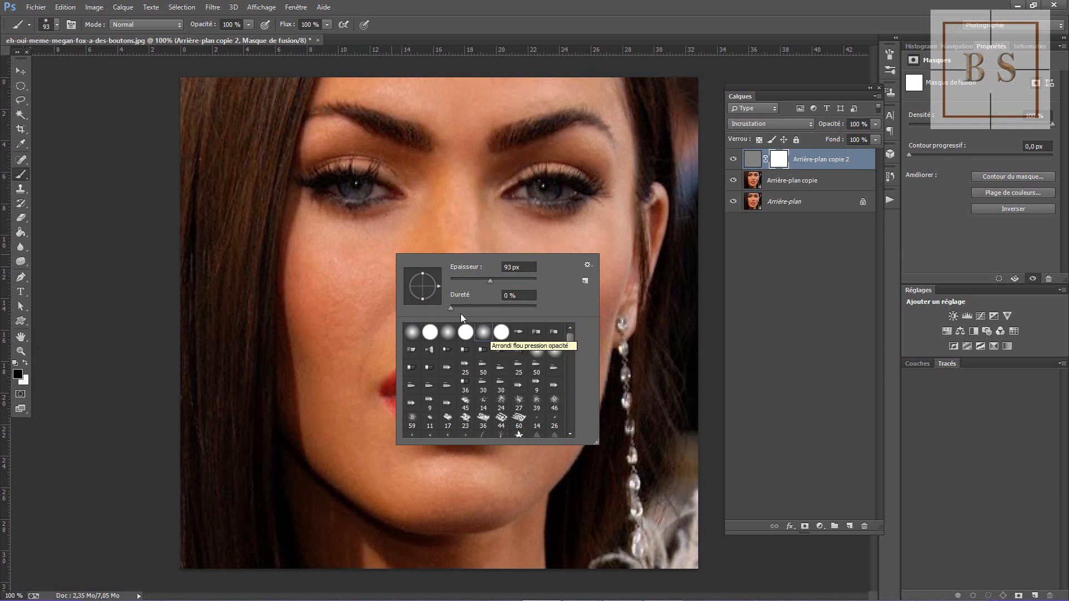
pyautogui.click(77, 178)
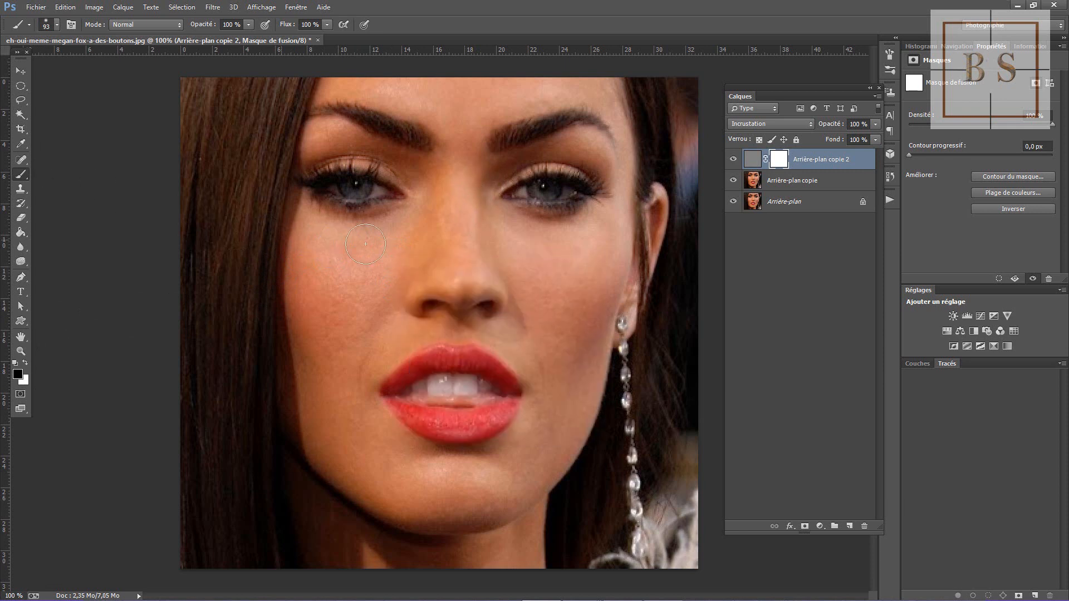
pyautogui.keyDown('alt'); pyautogui.rightClick(562, 185); pyautogui.keyUp('alt')
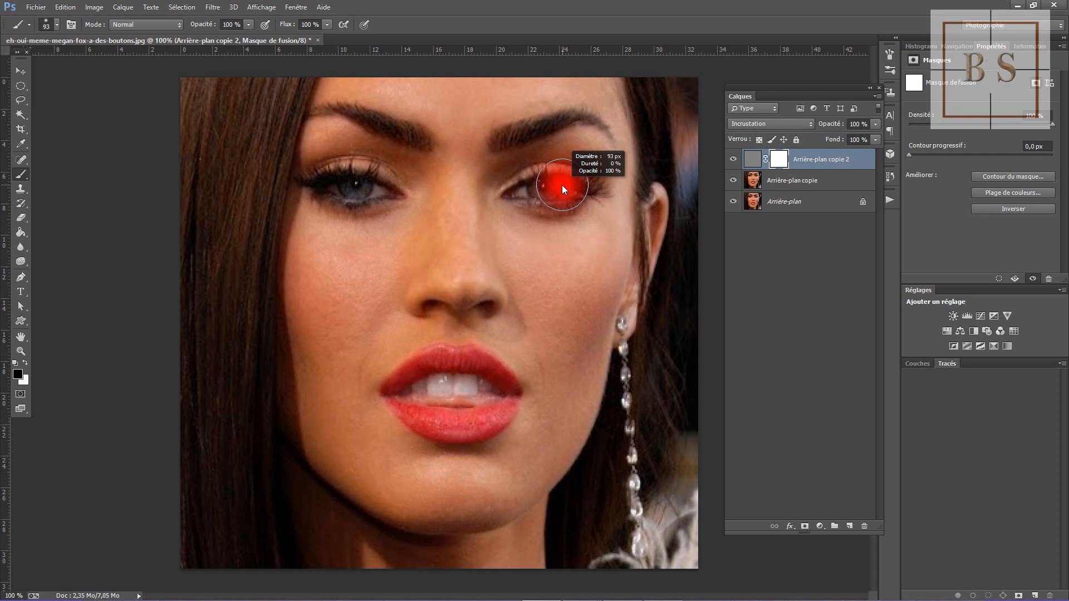
# Paint black on the mask over the eyes, lips and hair to keep those areas free of the skin smoothing
pyautogui.moveTo(558, 187)
pyautogui.mouseDown()
pyautogui.moveTo(605, 189)
pyautogui.moveTo(512, 191)
pyautogui.moveTo(535, 173)
pyautogui.moveTo(578, 183)
pyautogui.moveTo(588, 198)
pyautogui.moveTo(511, 194)
pyautogui.moveTo(573, 190)
pyautogui.moveTo(562, 211)
pyautogui.mouseUp()
pyautogui.moveTo(391, 193)
pyautogui.mouseDown()
pyautogui.moveTo(363, 166)
pyautogui.moveTo(312, 179)
pyautogui.moveTo(384, 194)
pyautogui.moveTo(340, 188)
pyautogui.moveTo(376, 191)
pyautogui.moveTo(369, 197)
pyautogui.mouseUp()
pyautogui.moveTo(505, 413)
pyautogui.mouseDown()
pyautogui.moveTo(510, 395)
pyautogui.moveTo(474, 360)
pyautogui.moveTo(421, 368)
pyautogui.moveTo(396, 390)
pyautogui.moveTo(422, 418)
pyautogui.moveTo(465, 429)
pyautogui.moveTo(509, 398)
pyautogui.moveTo(445, 408)
pyautogui.moveTo(413, 395)
pyautogui.moveTo(490, 390)
pyautogui.moveTo(431, 376)
pyautogui.moveTo(478, 373)
pyautogui.moveTo(413, 383)
pyautogui.moveTo(445, 408)
pyautogui.moveTo(498, 394)
pyautogui.moveTo(490, 406)
pyautogui.mouseUp()
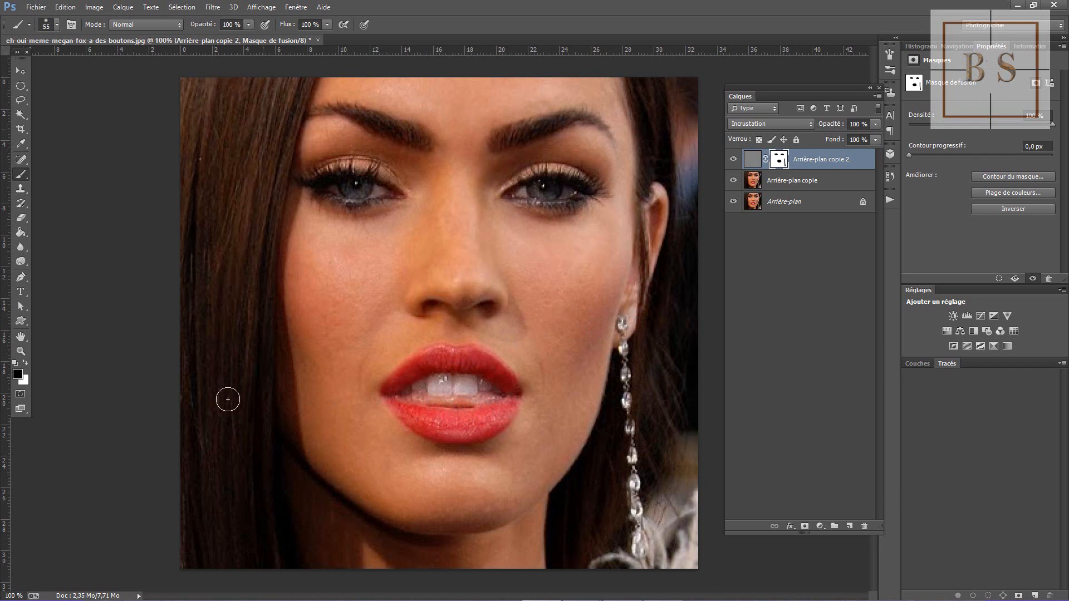
pyautogui.moveTo(251, 505); pyautogui.dragTo(191, 540)
pyautogui.click(650, 96)
# Toggle the visibility of Arrière-plan copie 2 and Arrière-plan copie to compare the retouched portrait with the original, leaving both shown
pyautogui.click(733, 160)
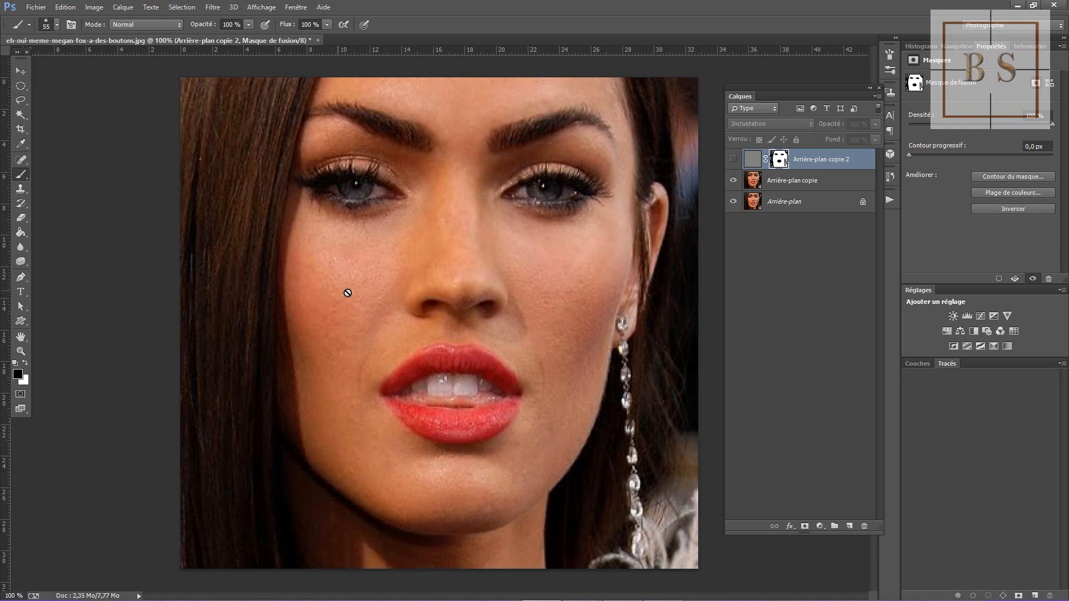
pyautogui.click(732, 180)
pyautogui.click(733, 181)
pyautogui.click(733, 181)
pyautogui.click(732, 159)
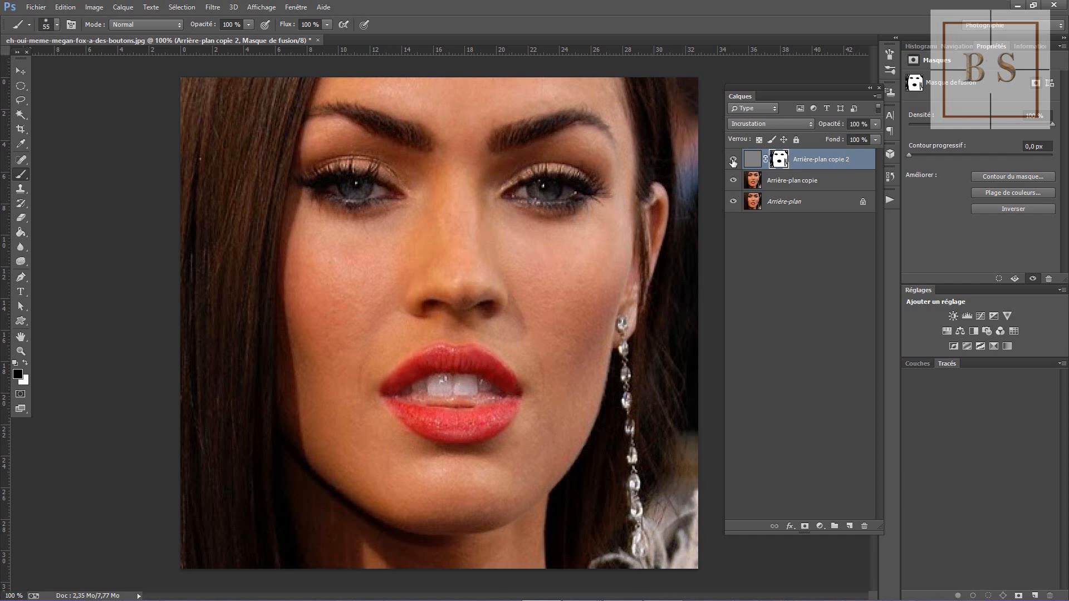